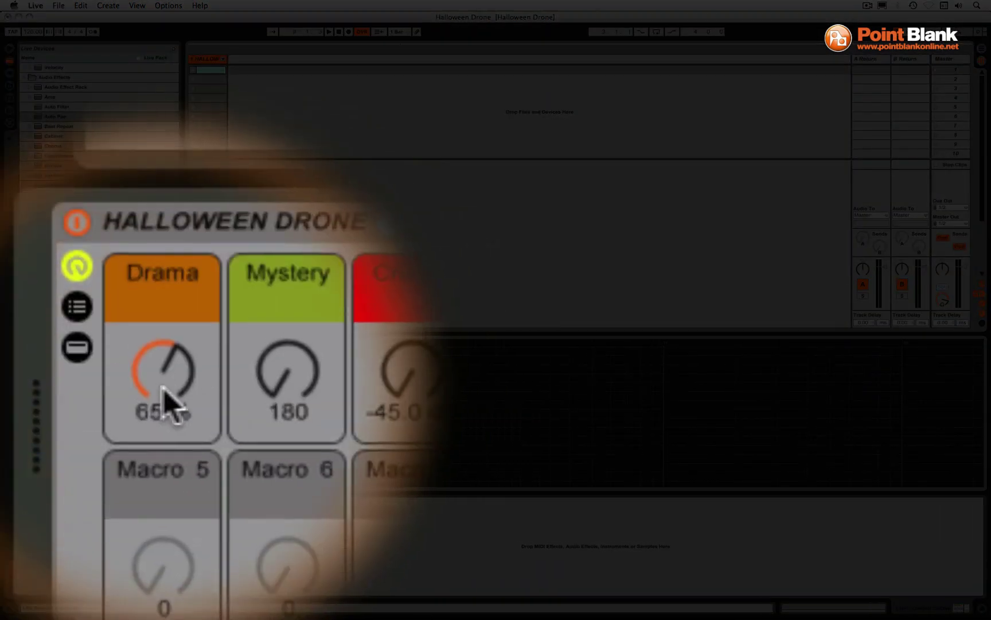
Turn the Drama macro down to 15 % and check the notes in the Halloween Drone track's clip
{"action": "left_click_drag", "start_coordinate": [166, 402], "coordinate": [166, 439]}
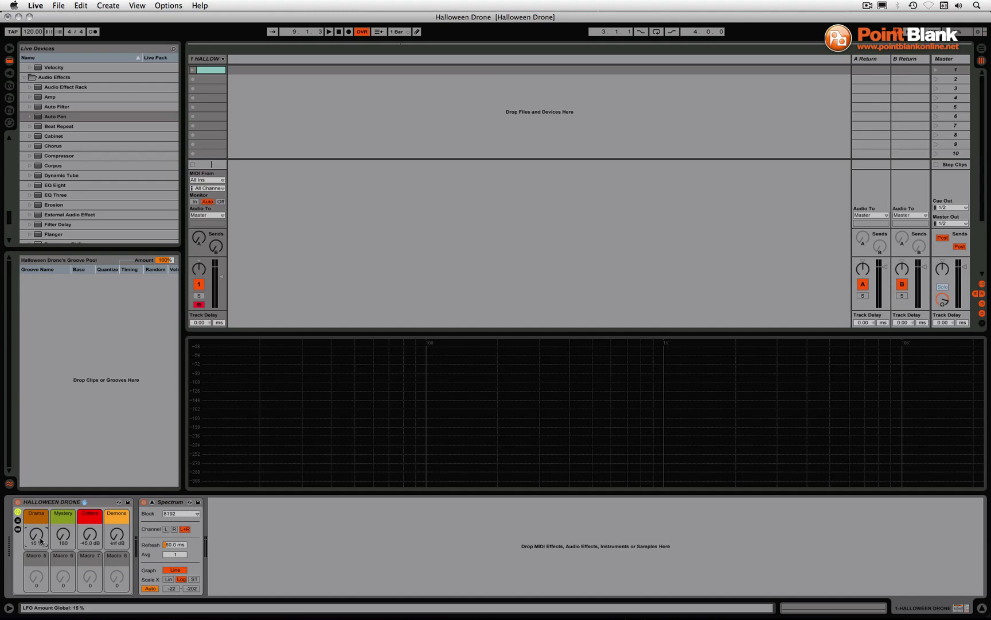
{"action": "double_click", "coordinate": [212, 71]}
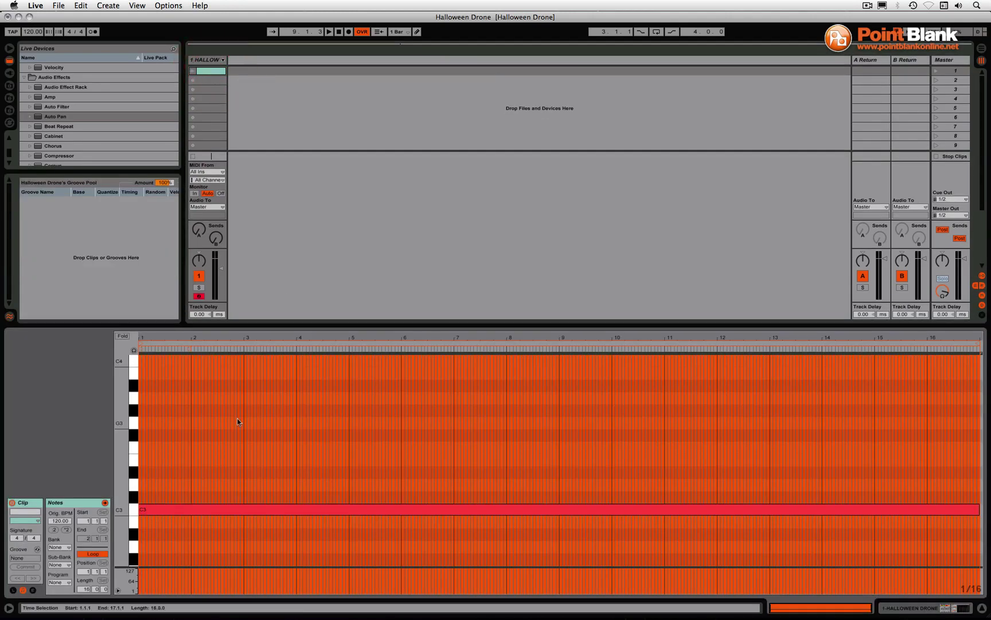
{"action": "left_click", "coordinate": [208, 60]}
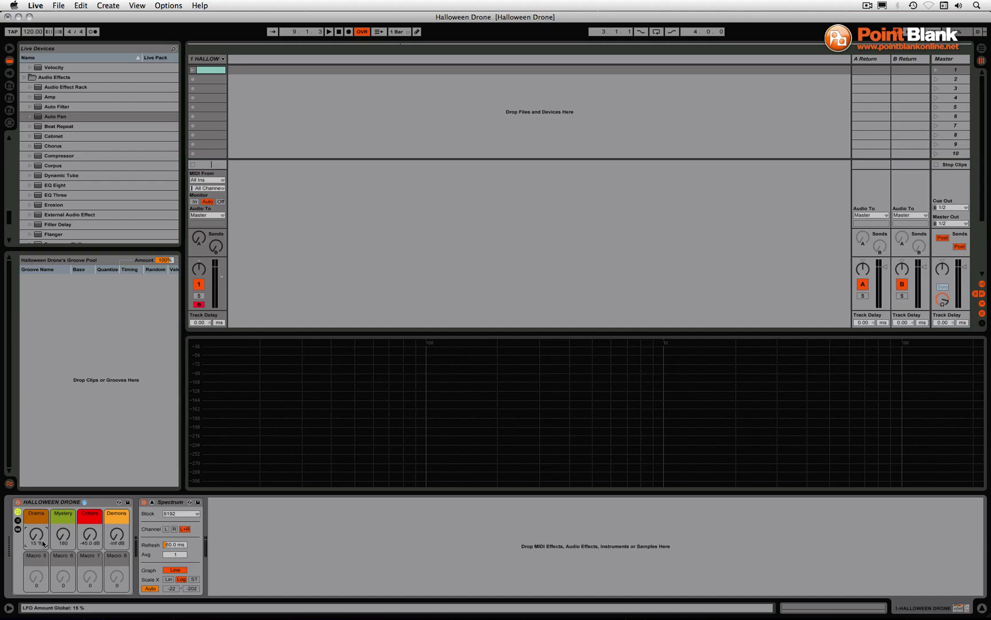
Launch the drone clip and gradually raise the Drama macro, settling at 44 %
{"action": "left_click", "coordinate": [193, 73]}
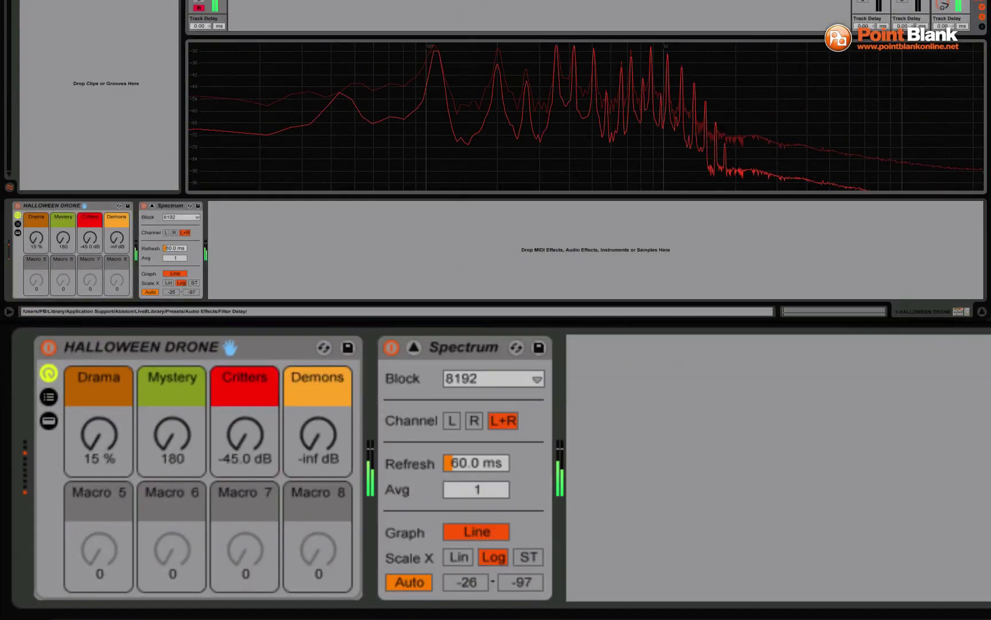
{"action": "left_click_drag", "start_coordinate": [99, 437], "coordinate": [98, 429]}
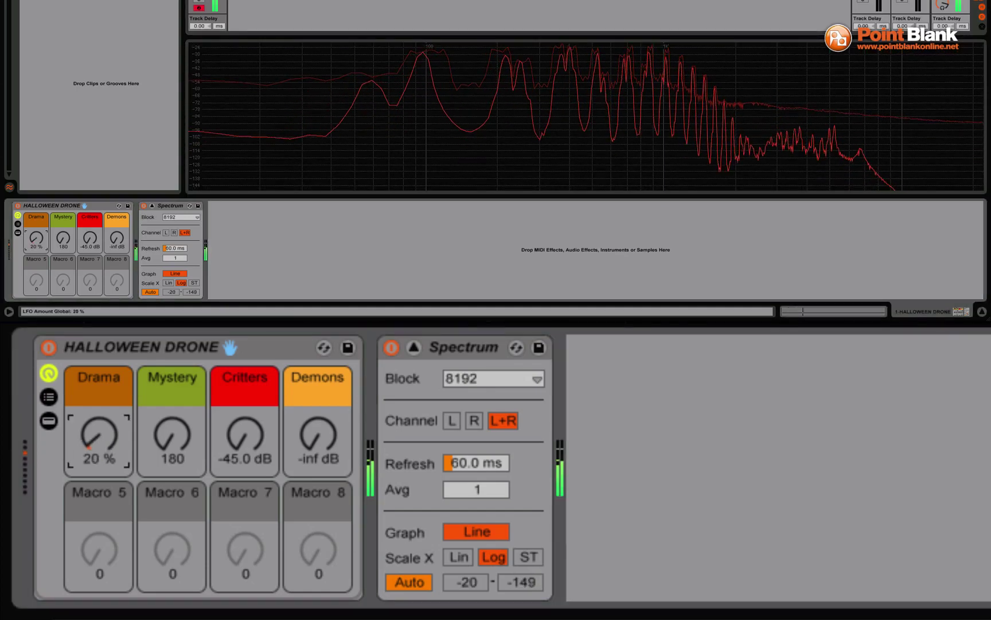
{"action": "left_click_drag", "start_coordinate": [98, 429], "coordinate": [98, 428]}
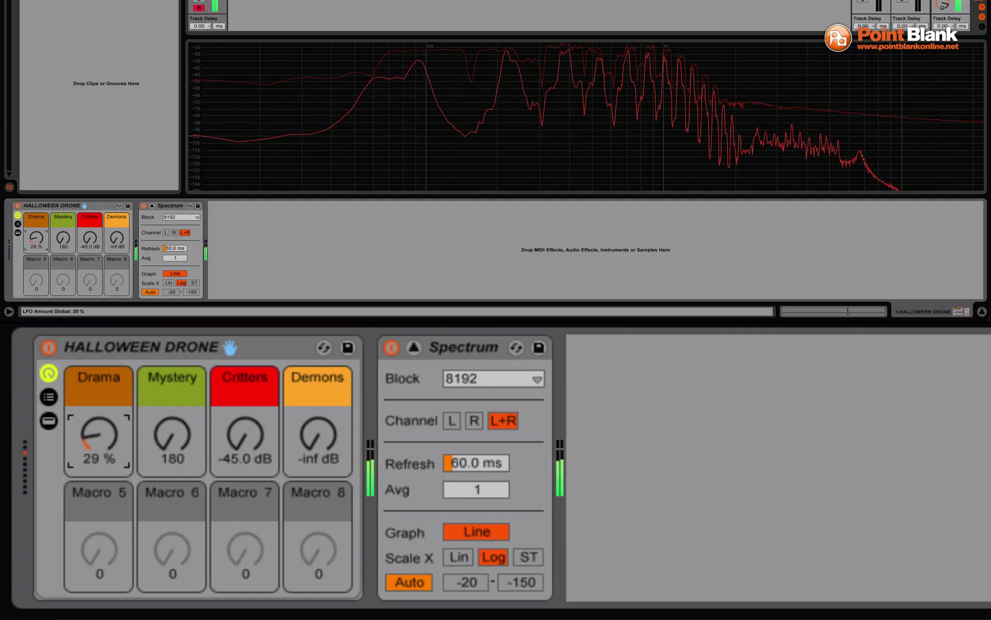
{"action": "left_click_drag", "start_coordinate": [95, 441], "coordinate": [96, 433]}
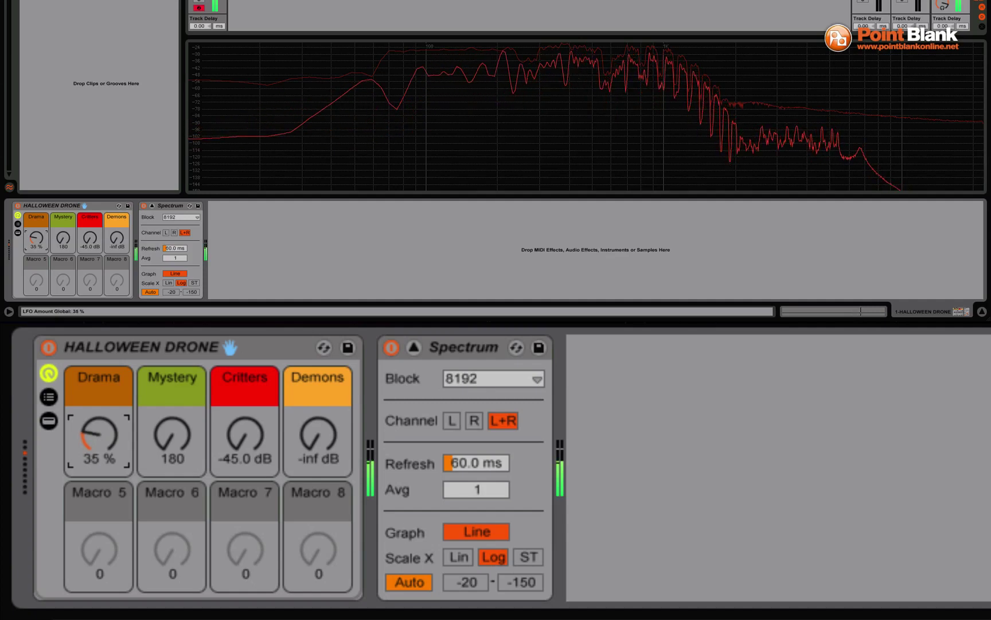
{"action": "left_click_drag", "start_coordinate": [95, 441], "coordinate": [95, 436]}
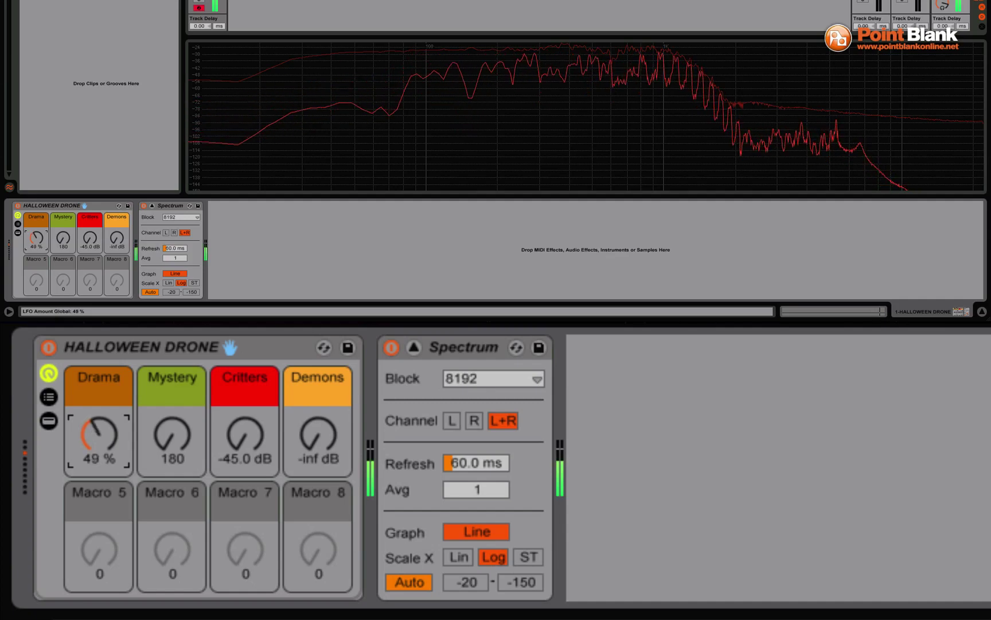
{"action": "left_click_drag", "start_coordinate": [95, 436], "coordinate": [96, 428]}
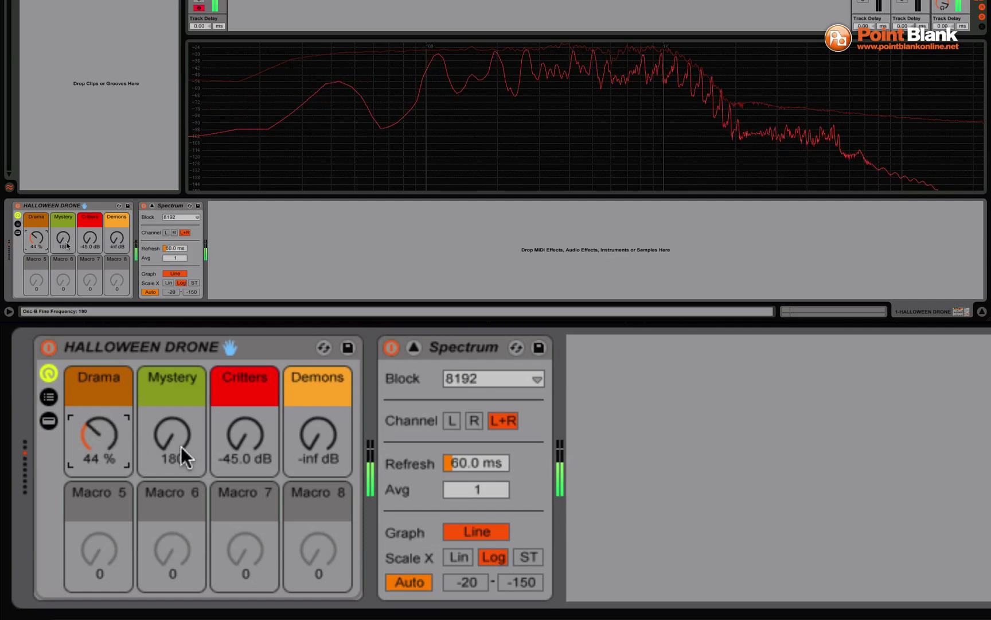
Set the rack macros to Mystery 373, Demons -58 dB, Drama 23 % and Critters -6.636 dB while the drone plays
{"action": "left_click_drag", "start_coordinate": [180, 447], "coordinate": [181, 424]}
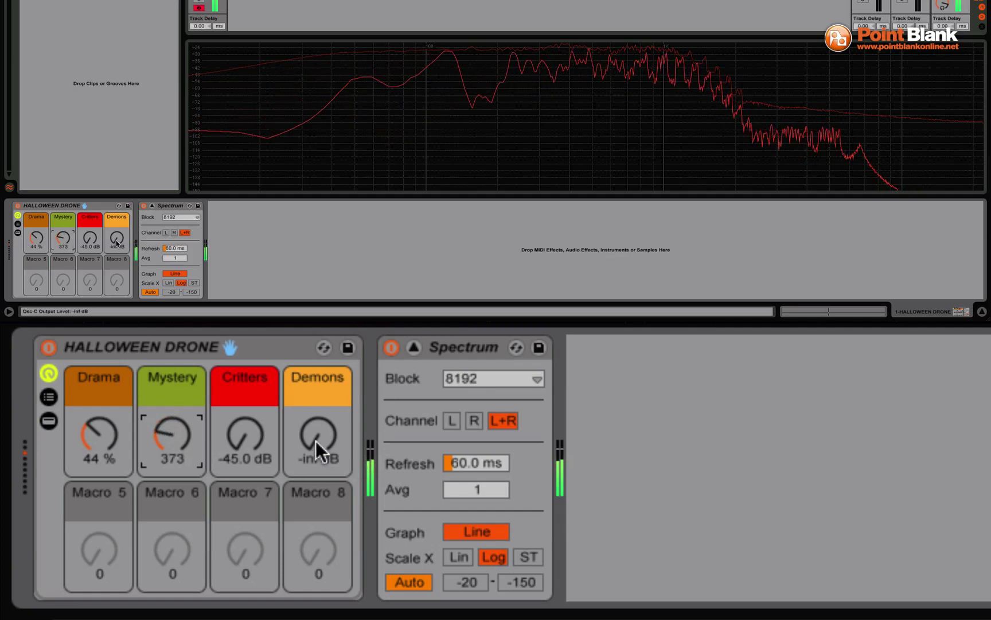
{"action": "mouse_move", "coordinate": [317, 441]}
{"action": "left_mouse_down"}
{"action": "mouse_move", "coordinate": [317, 415]}
{"action": "mouse_move", "coordinate": [317, 431]}
{"action": "left_mouse_up"}
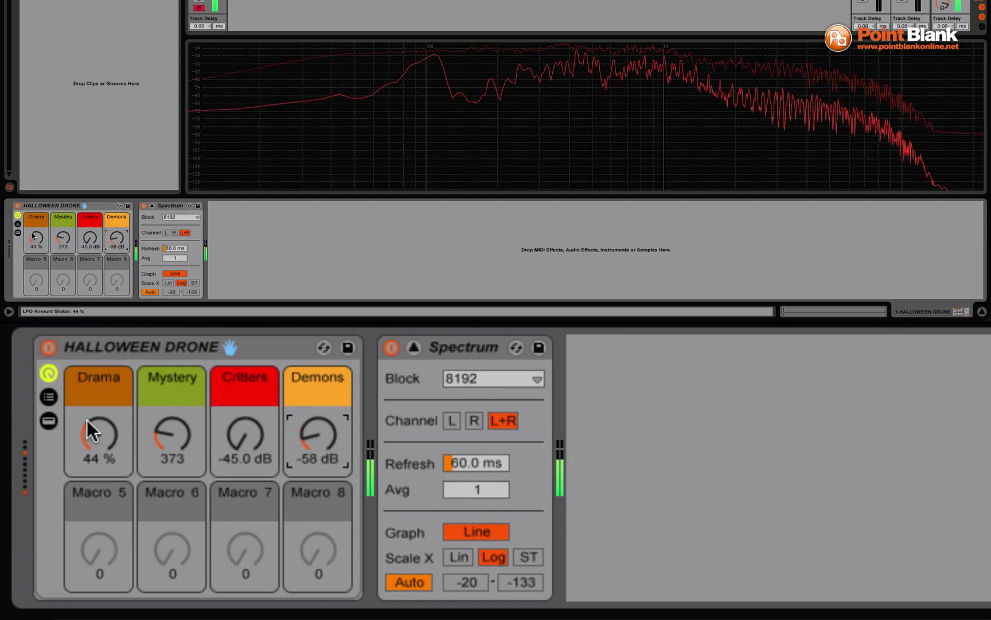
{"action": "left_click_drag", "start_coordinate": [87, 420], "coordinate": [87, 431]}
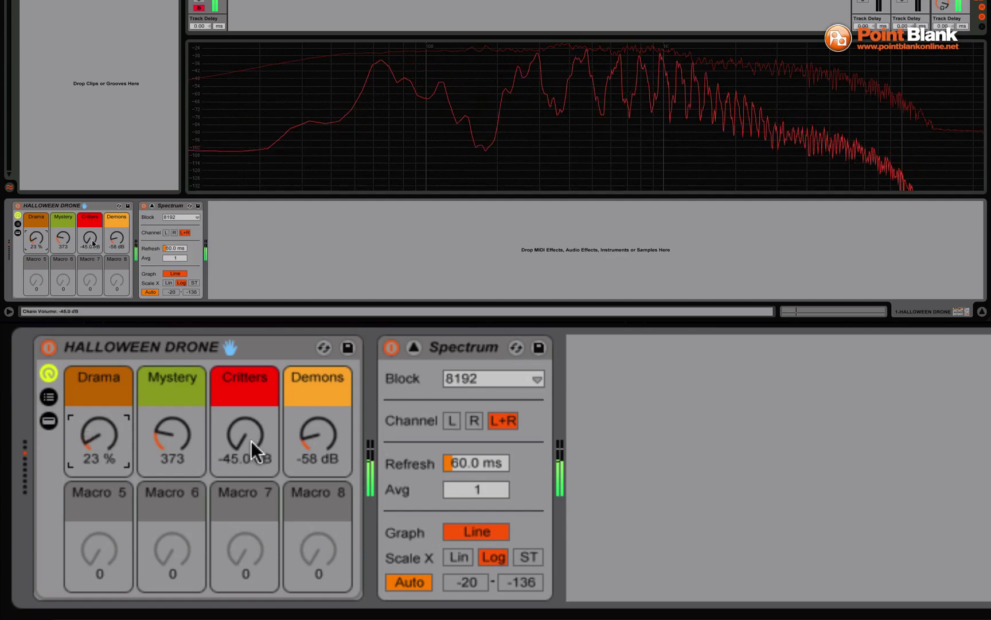
{"action": "left_click_drag", "start_coordinate": [251, 440], "coordinate": [251, 418]}
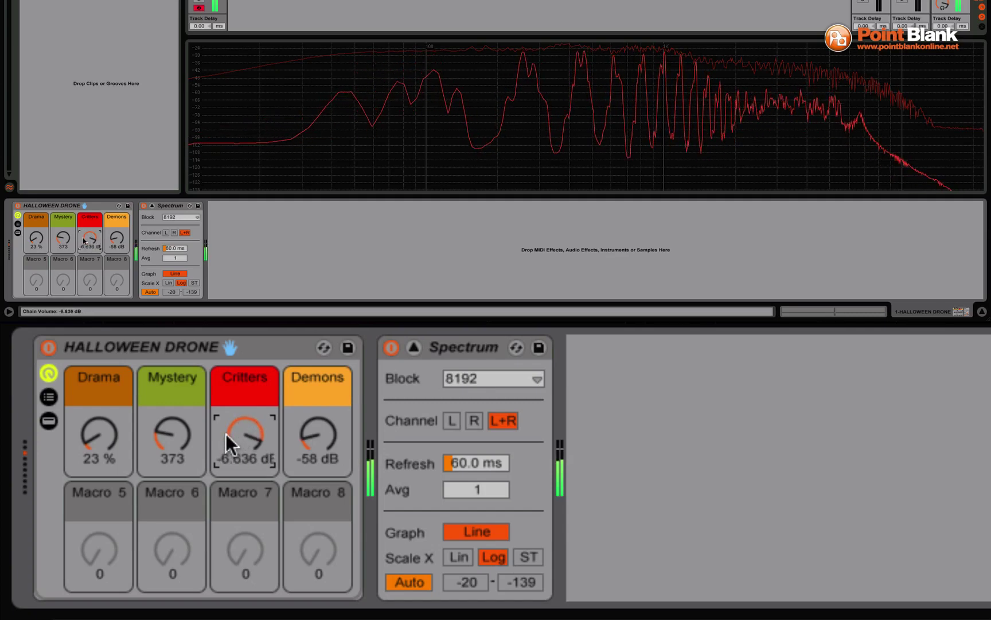
Change the macros to Demons -50 dB, Critters -16.144 dB, Drama 100 % and Mystery 263
{"action": "mouse_move", "coordinate": [341, 450]}
{"action": "left_mouse_down"}
{"action": "mouse_move", "coordinate": [340, 431]}
{"action": "mouse_move", "coordinate": [340, 445]}
{"action": "left_mouse_up"}
{"action": "left_click_drag", "start_coordinate": [243, 435], "coordinate": [243, 445]}
{"action": "left_click_drag", "start_coordinate": [125, 435], "coordinate": [124, 358]}
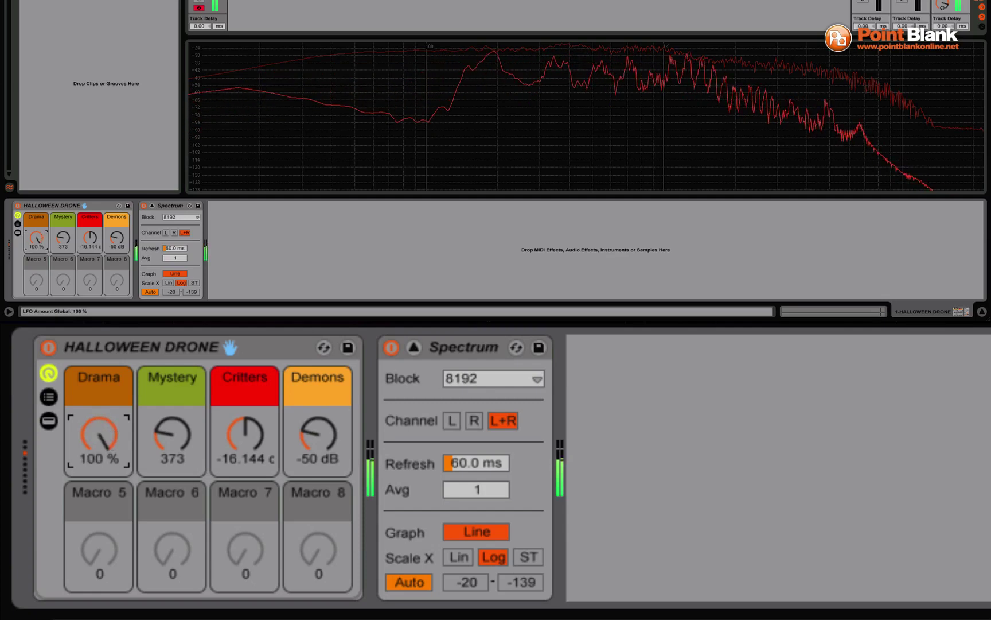
{"action": "left_click_drag", "start_coordinate": [181, 429], "coordinate": [181, 457]}
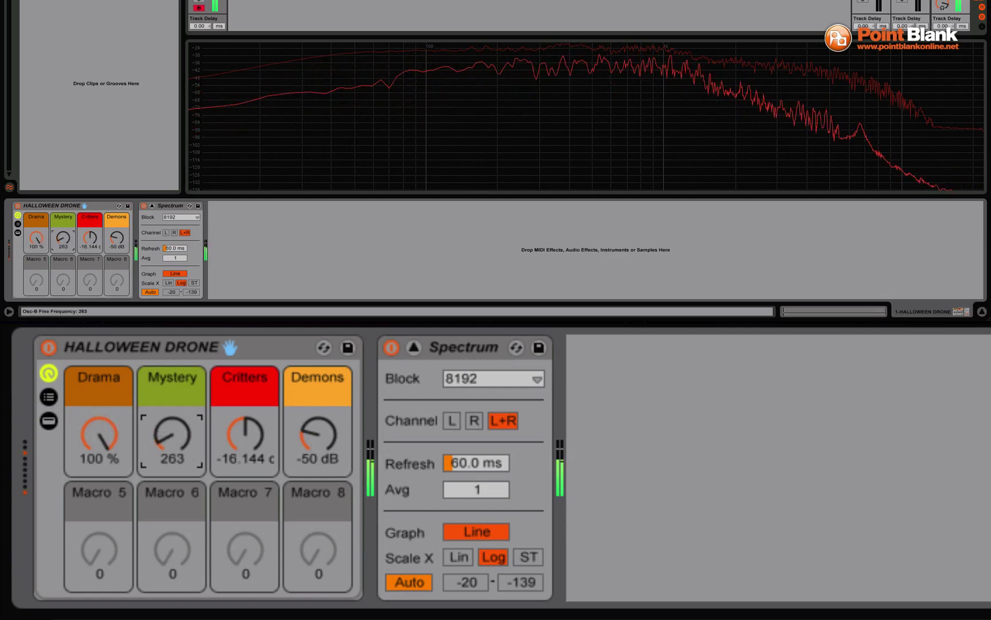
Raise the Demons macro to -29 dB and the Critters macro to -10.076 dB
{"action": "left_click_drag", "start_coordinate": [325, 447], "coordinate": [325, 430]}
{"action": "left_click_drag", "start_coordinate": [250, 441], "coordinate": [245, 424]}
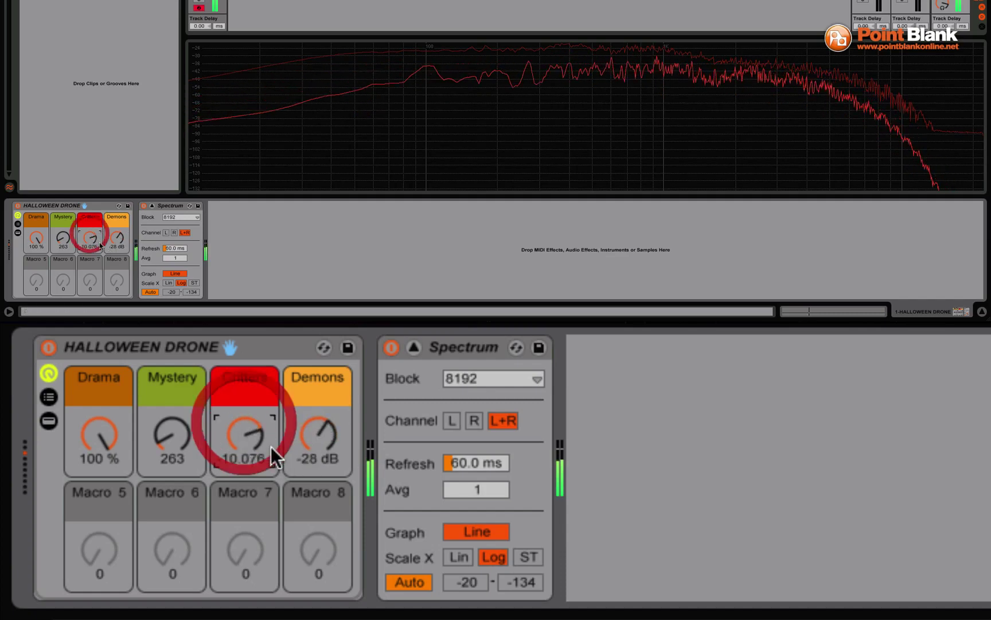
{"action": "left_click_drag", "start_coordinate": [323, 443], "coordinate": [323, 434]}
Turn all four macros down to minimum: Drama 15 %, Mystery 148, Critters -45.0 dB and Demons -inf dB
{"action": "left_click_drag", "start_coordinate": [116, 434], "coordinate": [116, 484]}
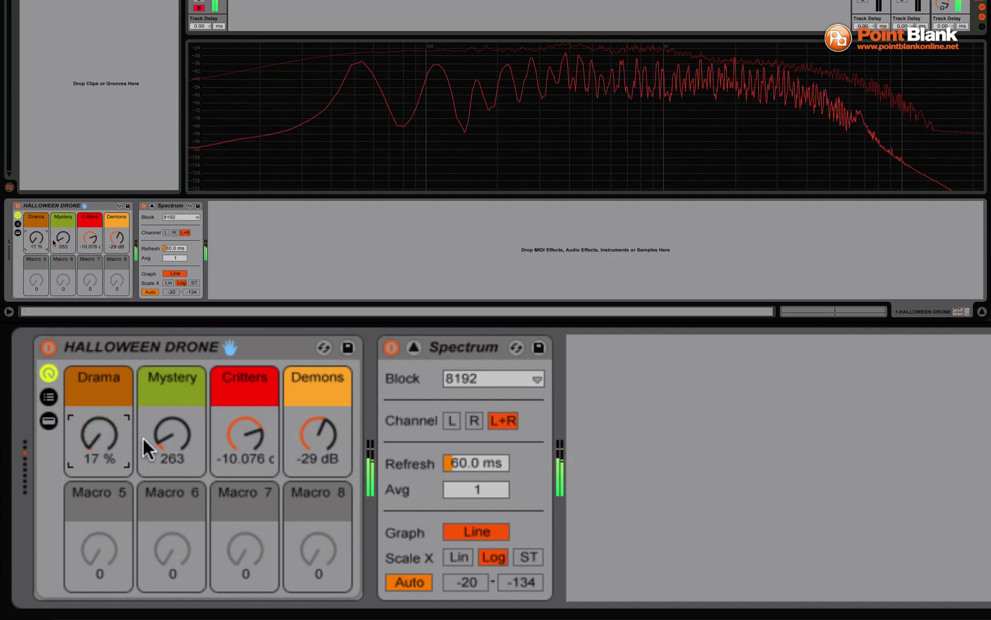
{"action": "left_click_drag", "start_coordinate": [158, 437], "coordinate": [157, 480]}
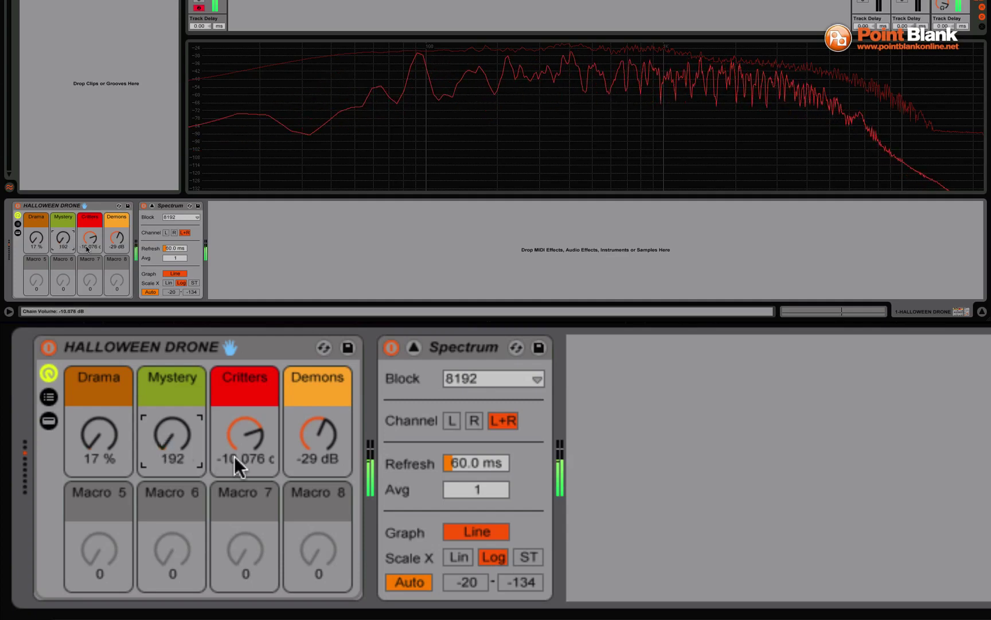
{"action": "left_click", "coordinate": [333, 435]}
{"action": "left_click_drag", "start_coordinate": [334, 435], "coordinate": [334, 462]}
{"action": "left_click_drag", "start_coordinate": [245, 435], "coordinate": [245, 487]}
{"action": "left_click_drag", "start_coordinate": [318, 435], "coordinate": [318, 459]}
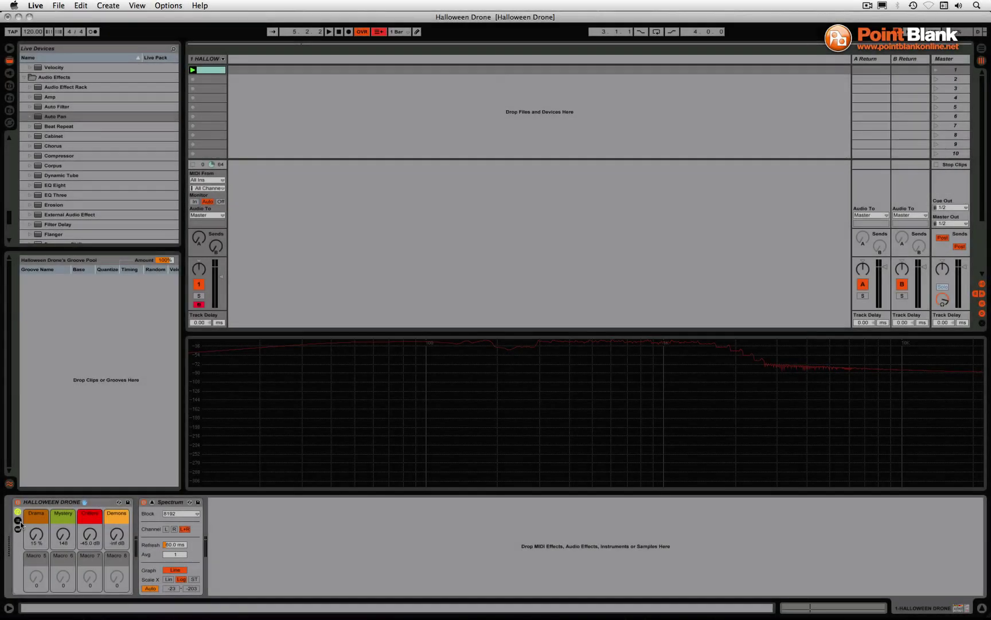
Show the rack's chain list and devices, and examine the device setup of both Operator chains
{"action": "left_click", "coordinate": [18, 529]}
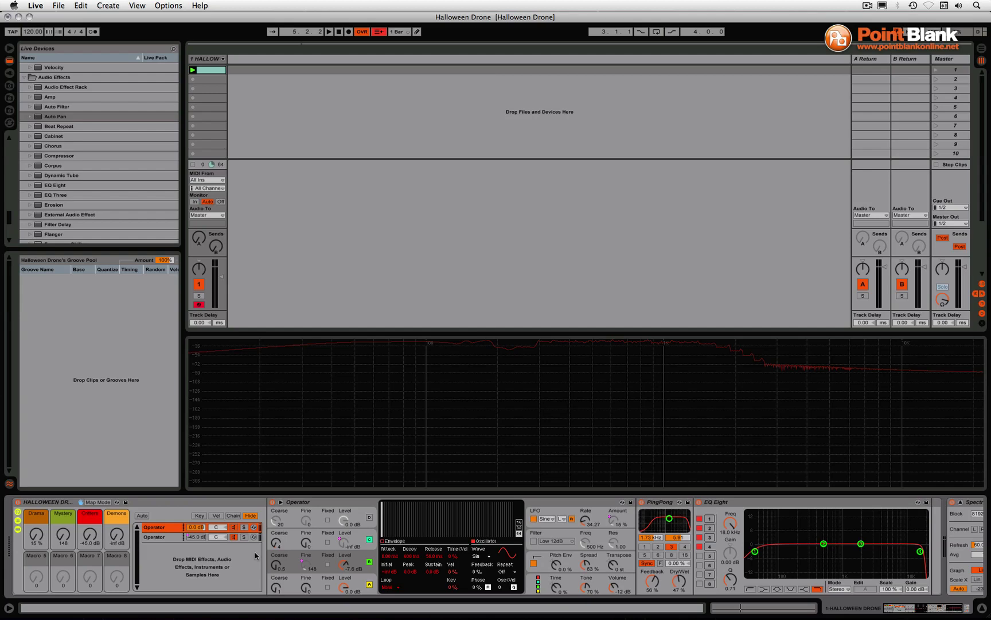
{"action": "left_click", "coordinate": [156, 538]}
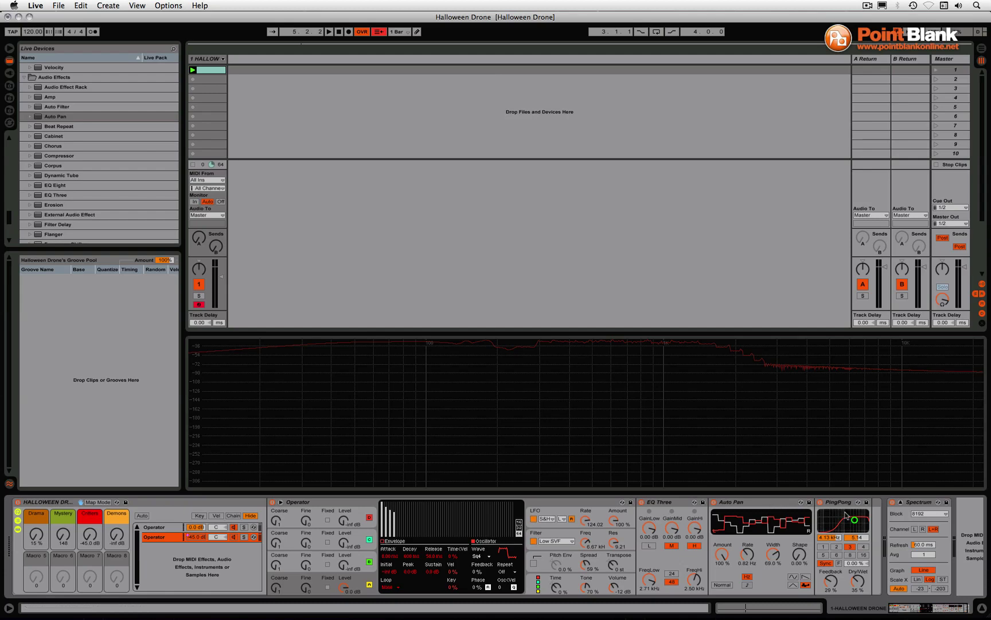
{"action": "left_click", "coordinate": [166, 528]}
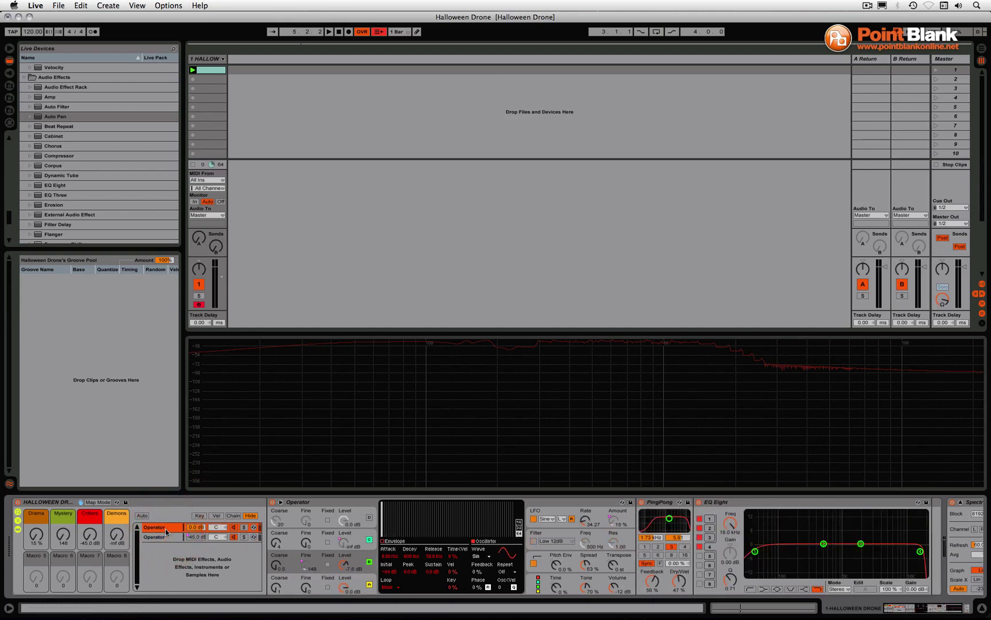
Inspect oscillator C's Level and oscillator B's Fine in the first Operator, sweeping the Mystery macro up and back to its minimum
{"action": "left_click", "coordinate": [345, 542]}
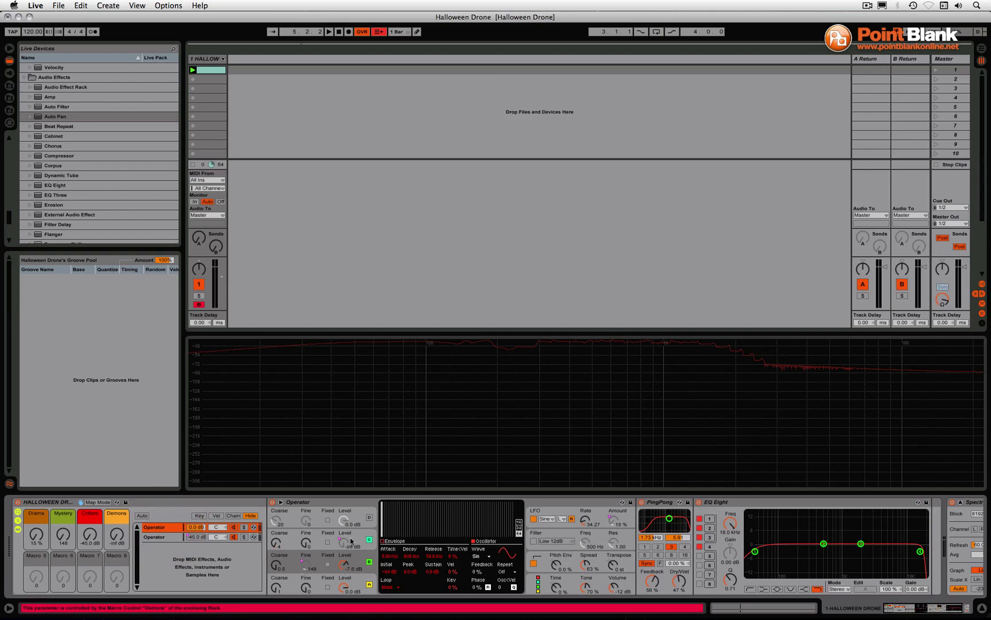
{"action": "left_click", "coordinate": [303, 570]}
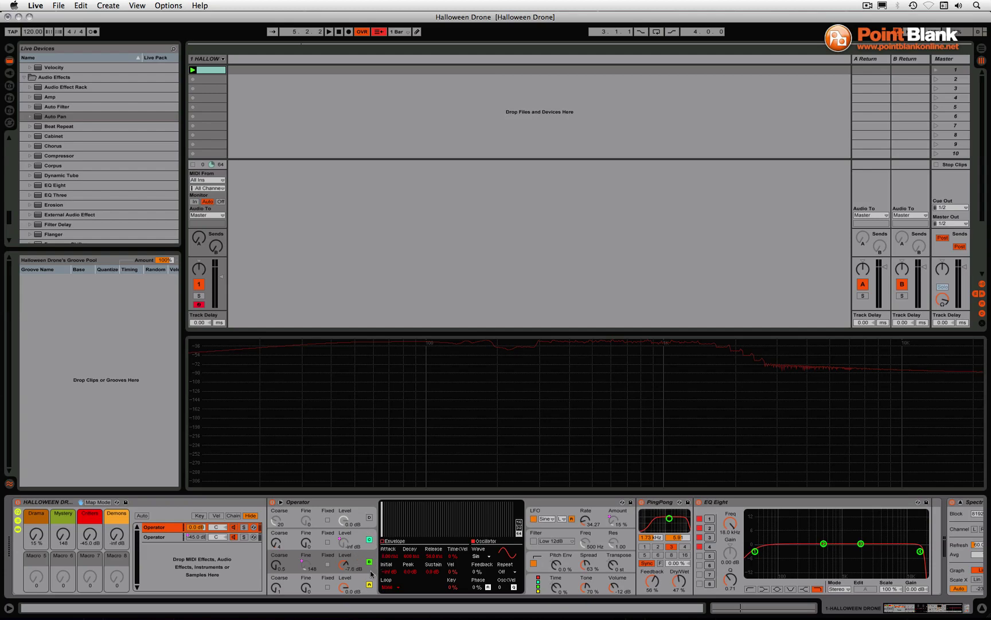
{"action": "left_click", "coordinate": [311, 567]}
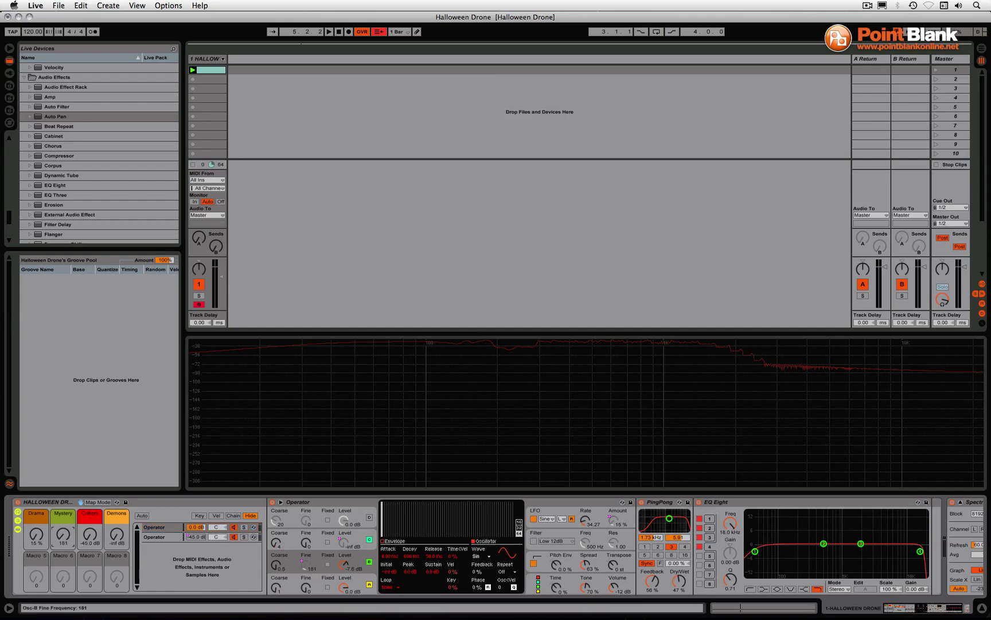
{"action": "left_click_drag", "start_coordinate": [63, 534], "coordinate": [63, 464]}
{"action": "left_click_drag", "start_coordinate": [62, 534], "coordinate": [62, 545]}
Review the rack's macro mappings in Map Mode and raise the Drama macro to 80 %
{"action": "left_click", "coordinate": [99, 502]}
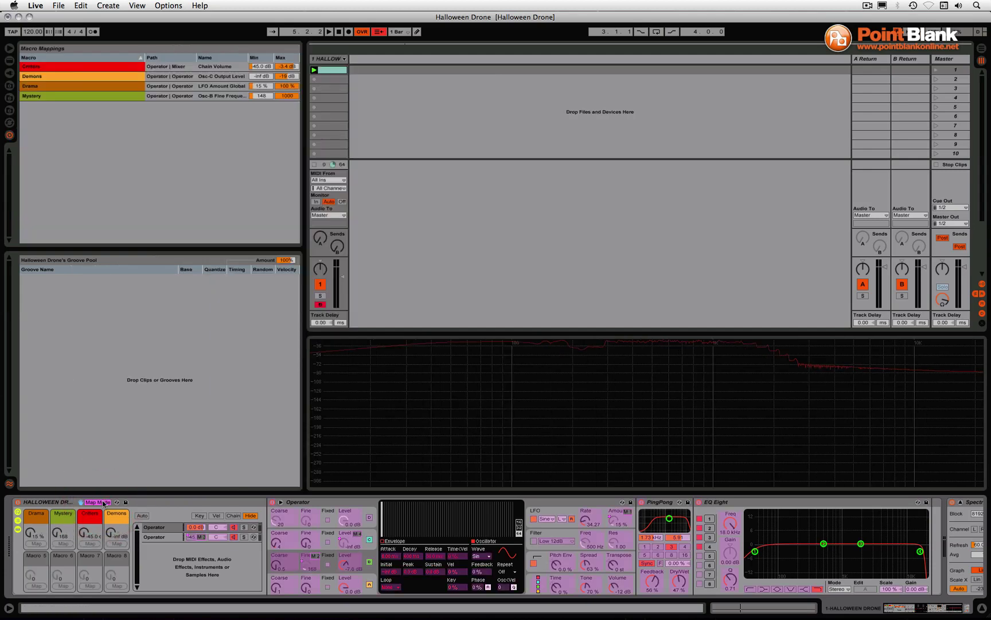
{"action": "left_click", "coordinate": [73, 533]}
{"action": "left_click_drag", "start_coordinate": [30, 532], "coordinate": [30, 506]}
{"action": "left_click", "coordinate": [107, 503]}
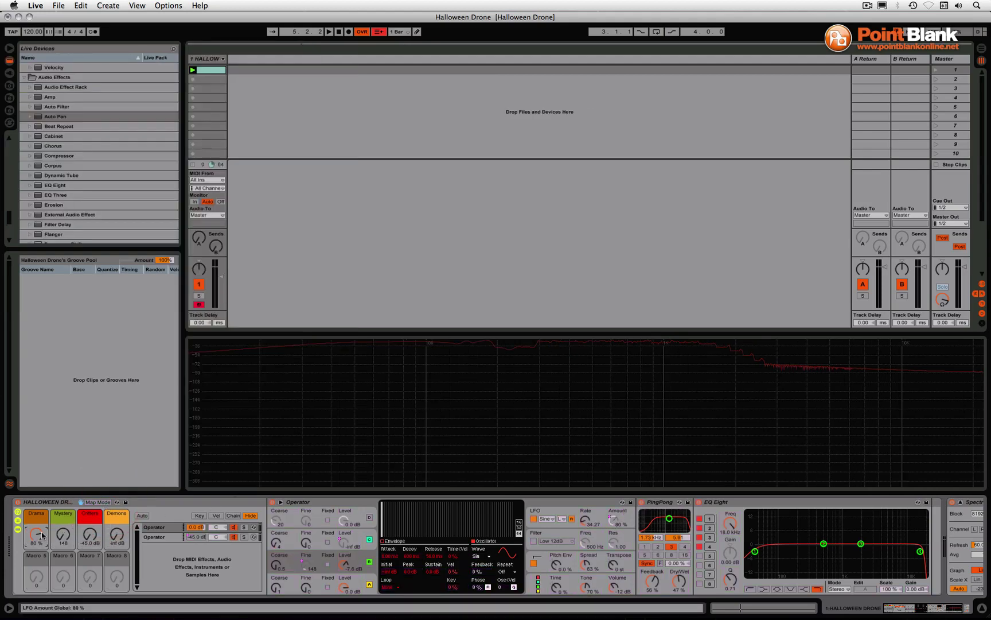
Check the Operator's LFO Amount, and set the macros to Drama 43 %, Mystery 503 and Demons -19 dB
{"action": "left_click_drag", "start_coordinate": [613, 524], "coordinate": [613, 524]}
{"action": "left_click_drag", "start_coordinate": [613, 524], "coordinate": [613, 520]}
{"action": "mouse_move", "coordinate": [67, 537]}
{"action": "left_mouse_down"}
{"action": "mouse_move", "coordinate": [67, 510]}
{"action": "mouse_move", "coordinate": [63, 545]}
{"action": "left_mouse_up"}
{"action": "left_click_drag", "start_coordinate": [118, 538], "coordinate": [119, 531]}
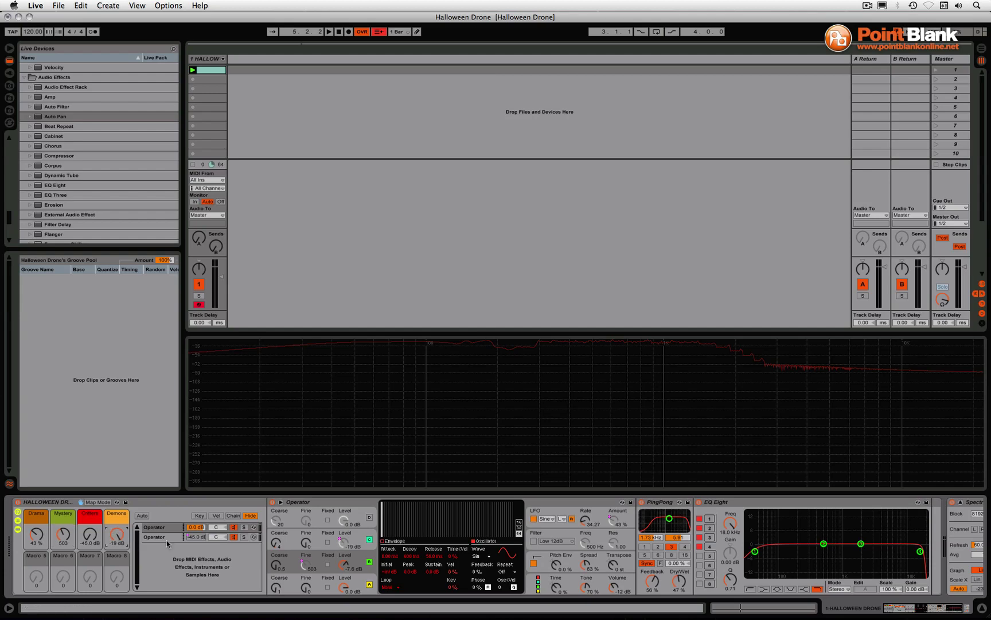
Select oscillator C in the first Operator and lower the Demons macro to -57 dB
{"action": "left_click", "coordinate": [358, 542]}
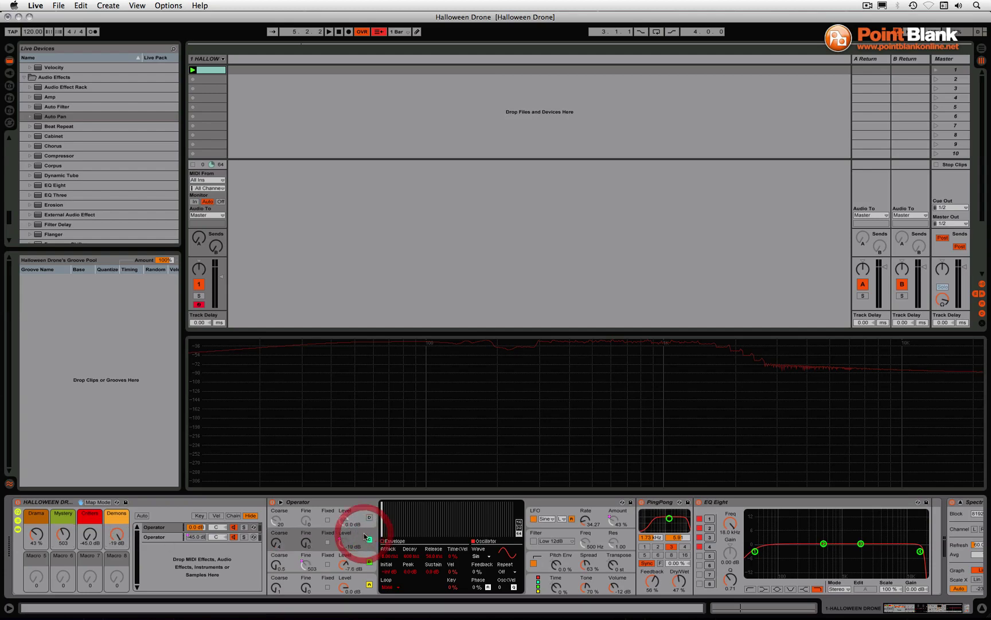
{"action": "left_click", "coordinate": [366, 553]}
{"action": "left_click", "coordinate": [358, 536]}
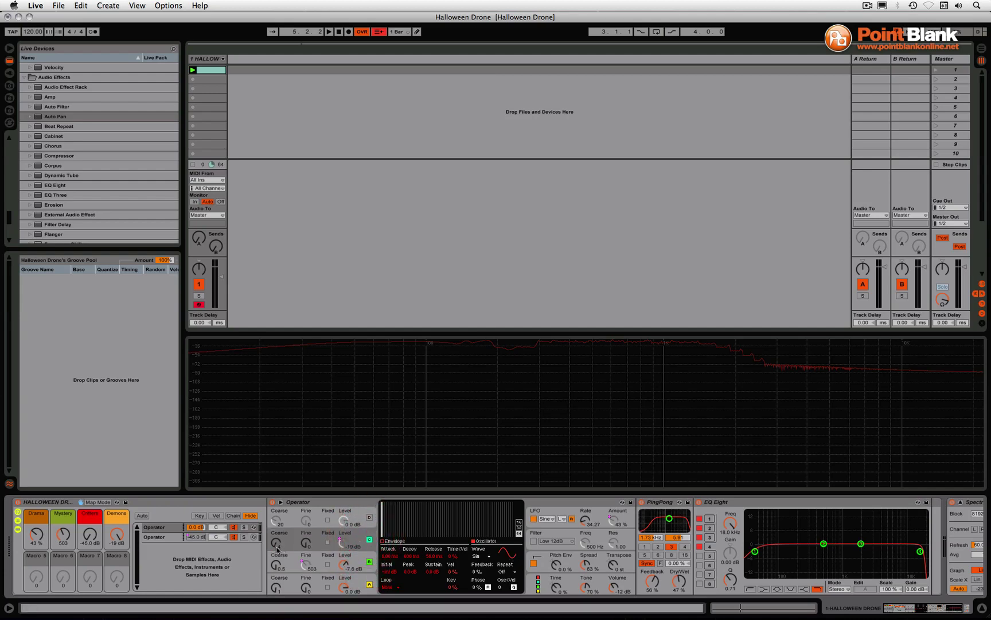
{"action": "left_click_drag", "start_coordinate": [117, 533], "coordinate": [117, 556]}
{"action": "left_click_drag", "start_coordinate": [117, 533], "coordinate": [122, 545]}
Open the second Operator chain and adjust its volume with the Critters macro, ending at about -30.5 dB
{"action": "left_click", "coordinate": [161, 538]}
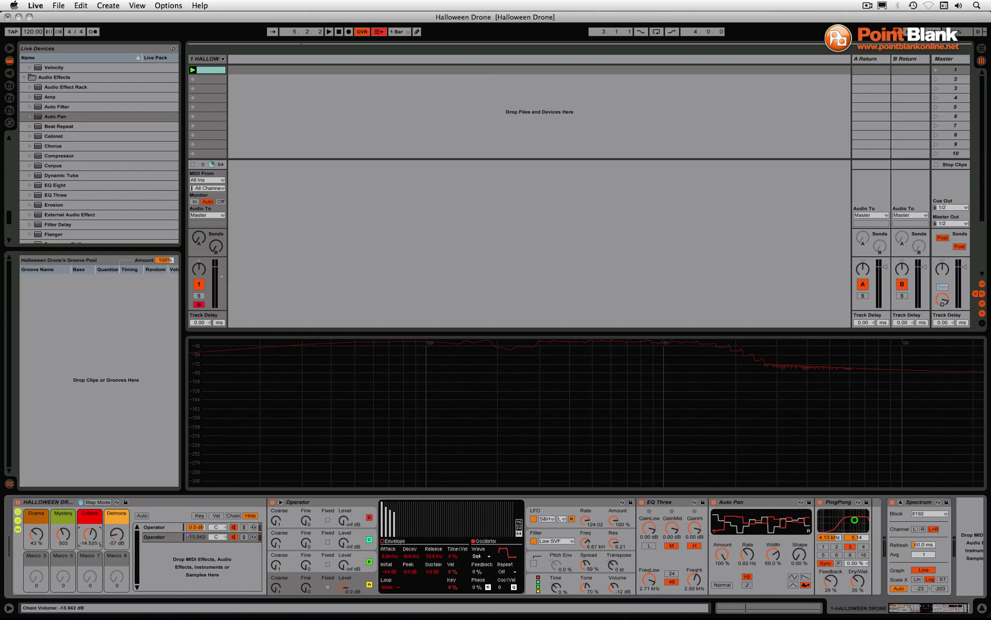
{"action": "mouse_move", "coordinate": [90, 535]}
{"action": "left_mouse_down"}
{"action": "mouse_move", "coordinate": [90, 505]}
{"action": "mouse_move", "coordinate": [90, 519]}
{"action": "left_mouse_up"}
{"action": "left_click", "coordinate": [193, 537]}
{"action": "mouse_move", "coordinate": [102, 541]}
{"action": "left_mouse_down"}
{"action": "mouse_move", "coordinate": [102, 524]}
{"action": "mouse_move", "coordinate": [102, 542]}
{"action": "left_mouse_up"}
Return to the first Operator chain and reset the macros to Drama 15 %, Mystery 148, Critters -45.0 dB and Demons -inf dB
{"action": "left_click", "coordinate": [156, 529]}
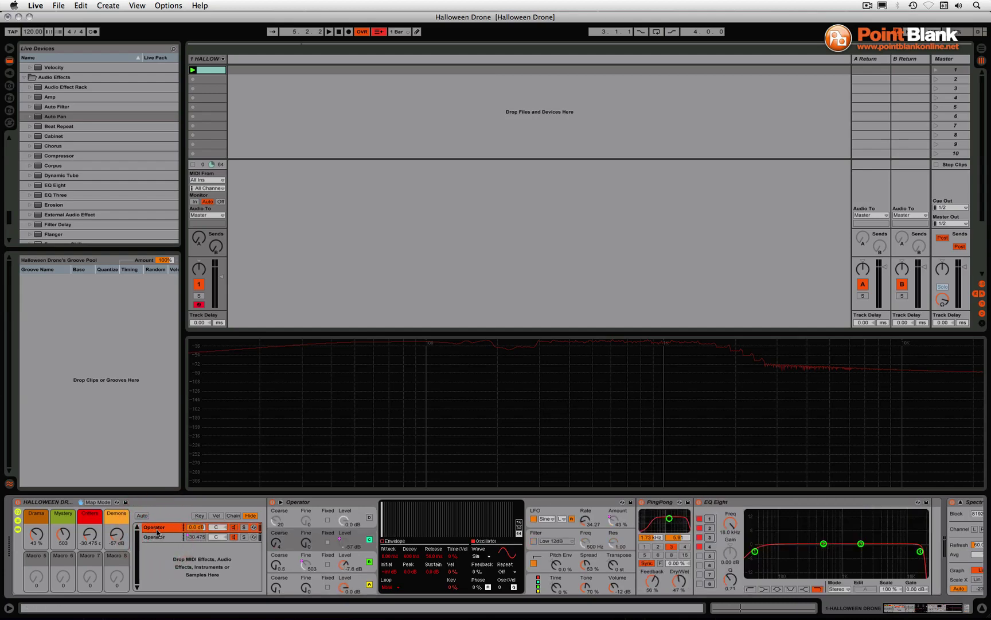
{"action": "left_click_drag", "start_coordinate": [36, 533], "coordinate": [117, 548]}
Launch the drone clip and raise Drama to 55 % and Critters to -18.407 dB, varying the Mystery macro
{"action": "left_click", "coordinate": [193, 70]}
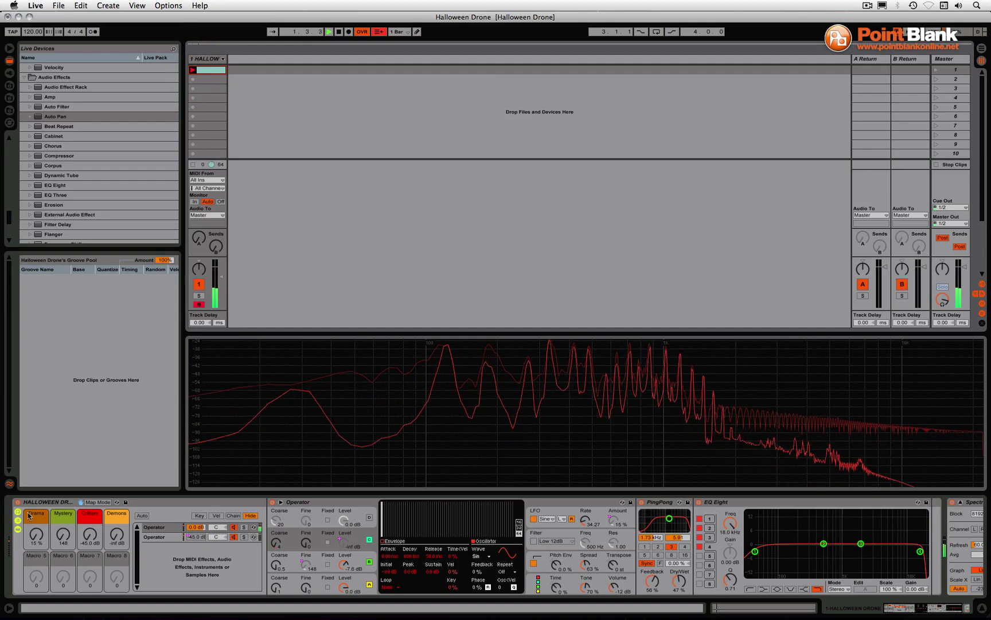
{"action": "left_click_drag", "start_coordinate": [37, 537], "coordinate": [37, 515]}
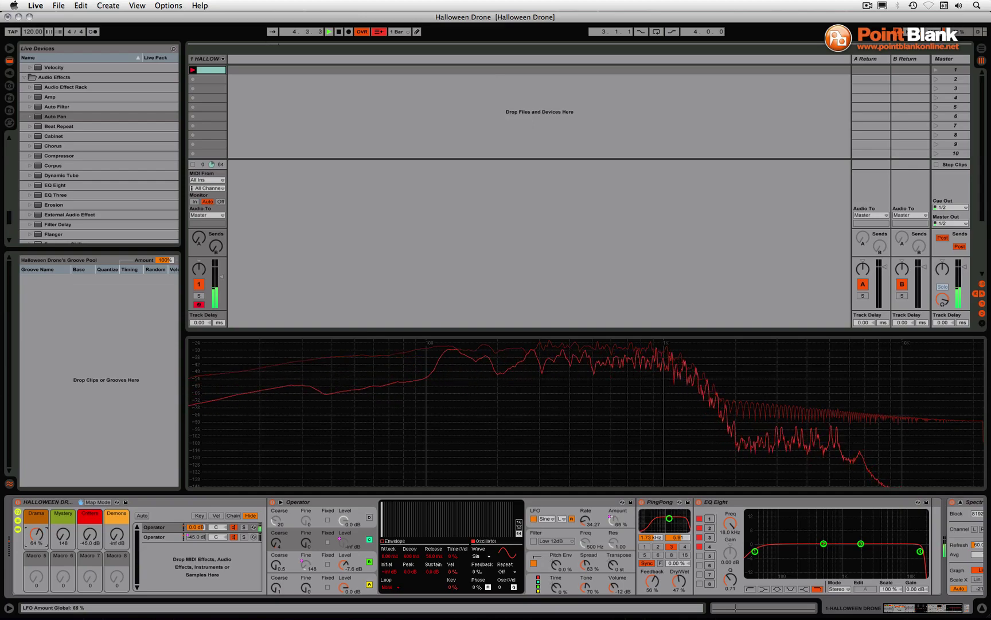
{"action": "left_click_drag", "start_coordinate": [116, 534], "coordinate": [90, 524]}
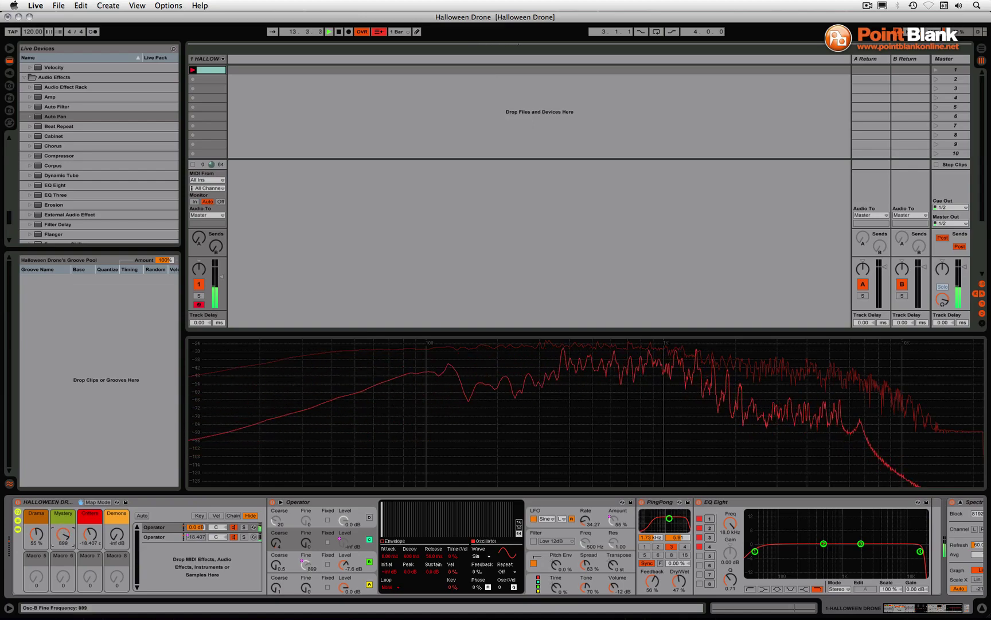
{"action": "left_click_drag", "start_coordinate": [63, 533], "coordinate": [64, 545]}
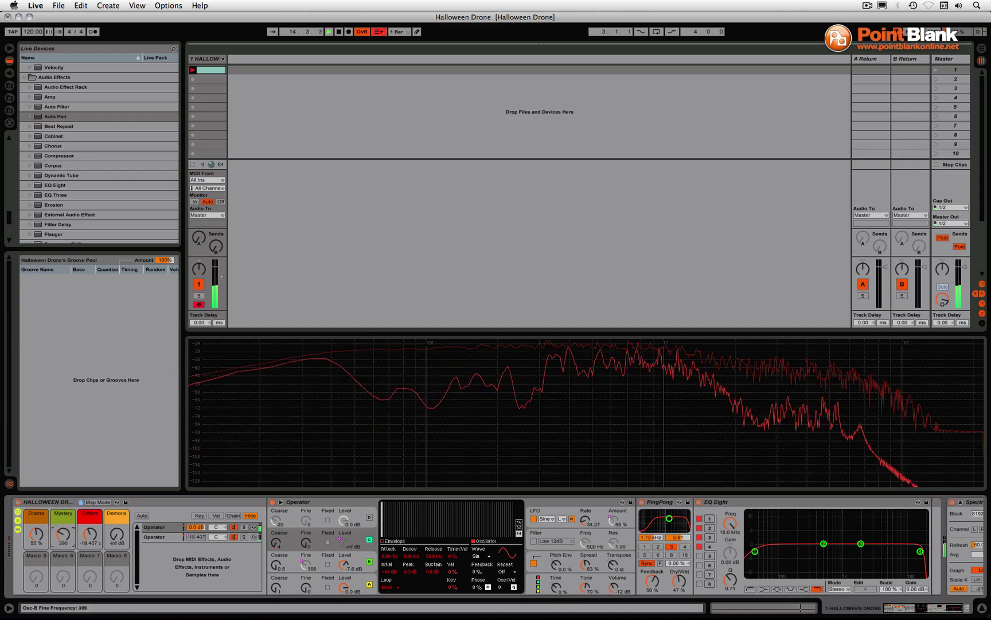